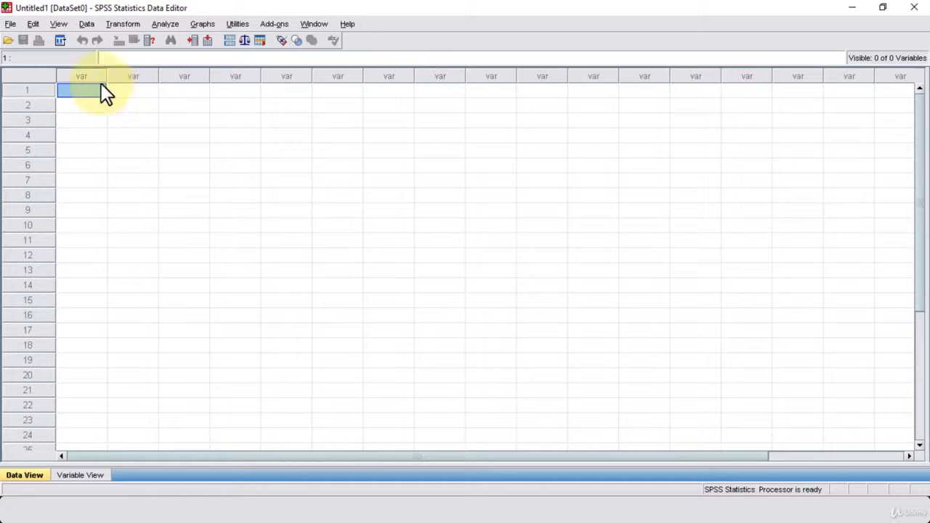
Step: Open the recently used data file ice_cream.sav
click(10, 24)
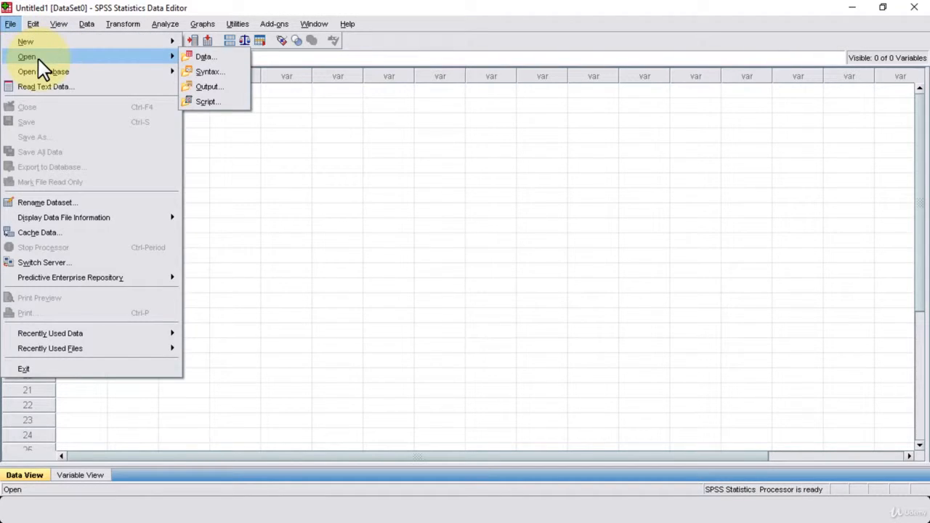
mouse_move(126, 334)
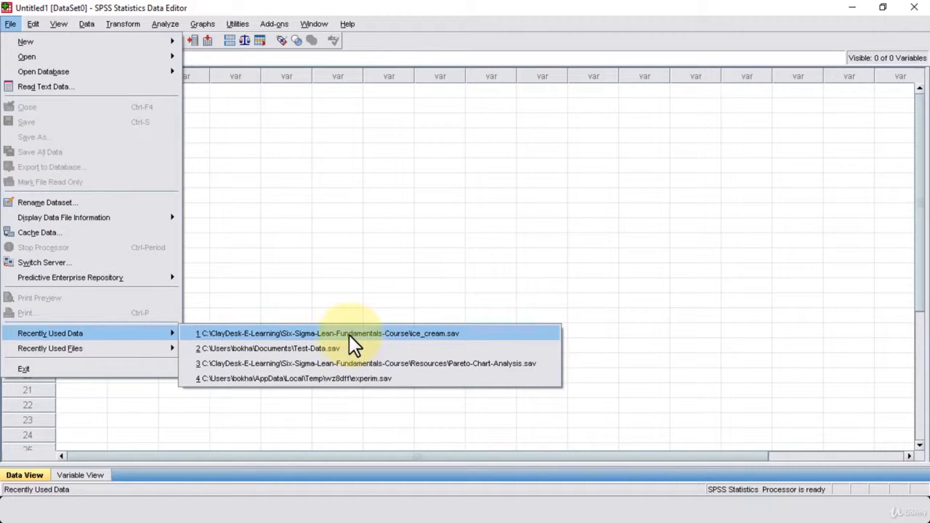
click(451, 333)
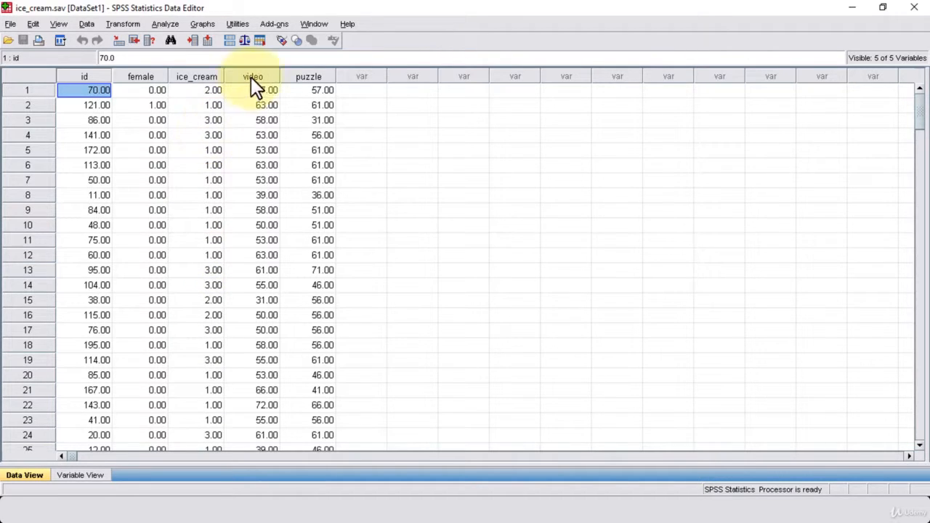
Step: Examine the variable definitions, checking the measurement levels of id, female and ice_cream
click(78, 475)
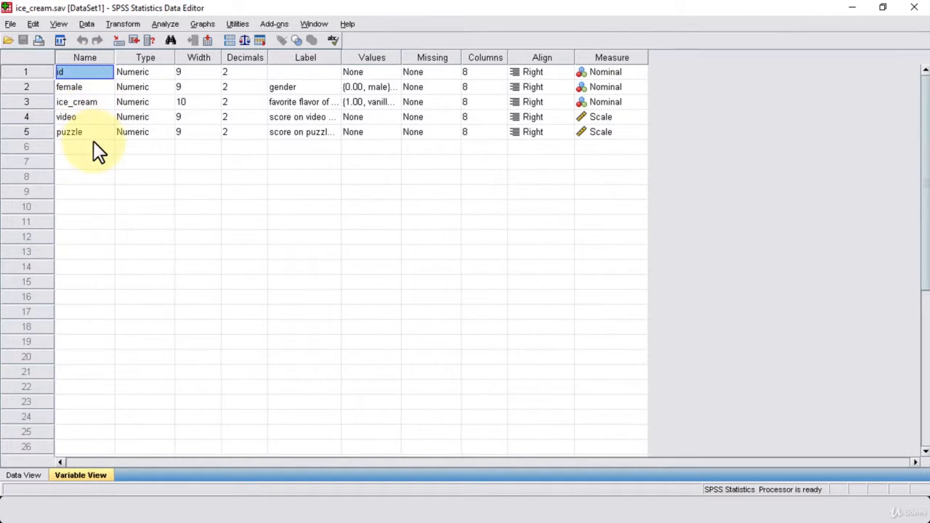
click(600, 72)
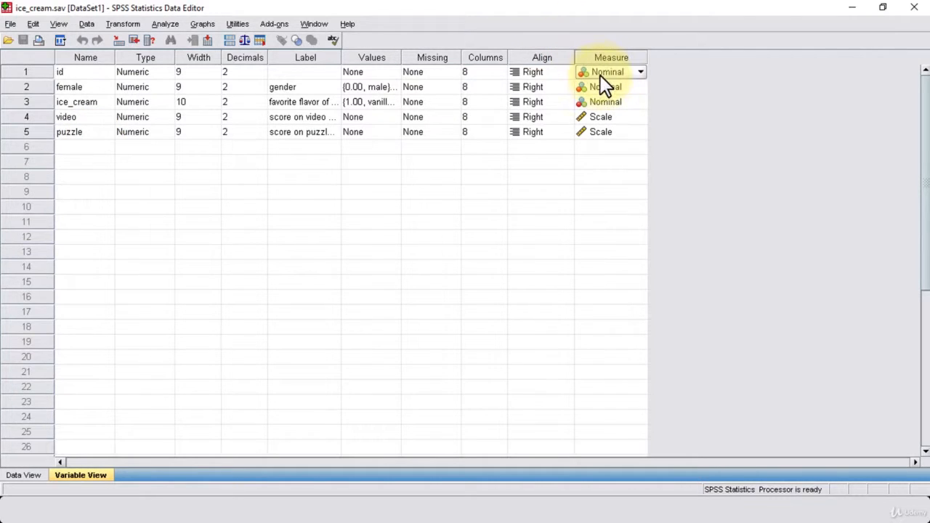
click(600, 84)
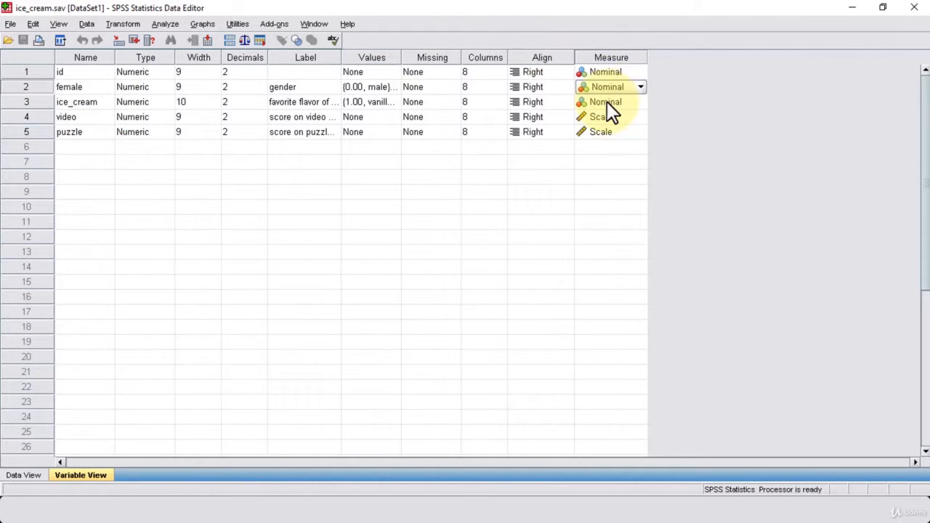
click(606, 101)
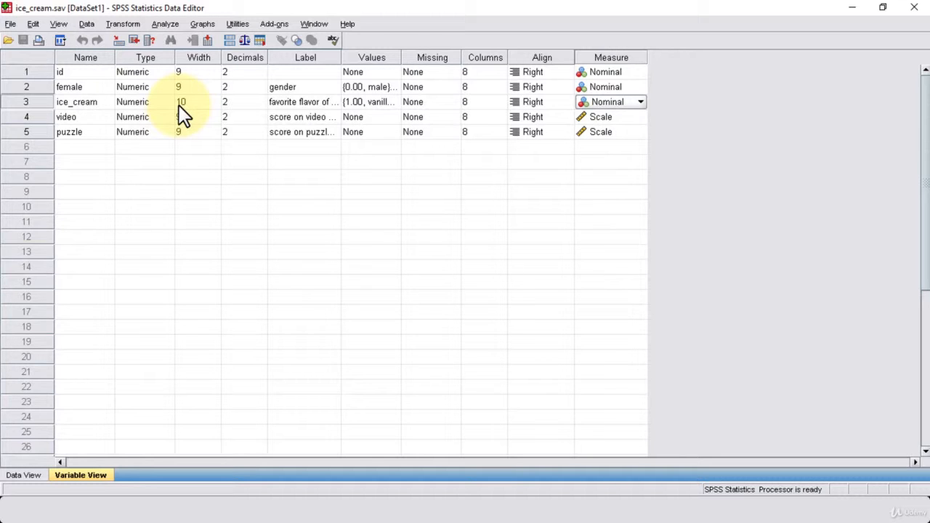
Step: Start a reset chart in Chart Builder, add the dual-axes bar-and-line template and show its element properties
click(204, 25)
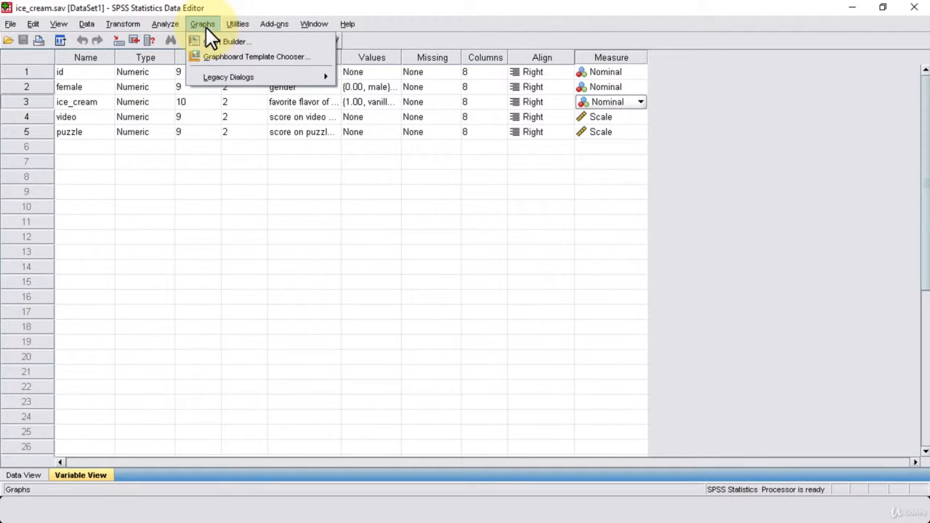
click(218, 45)
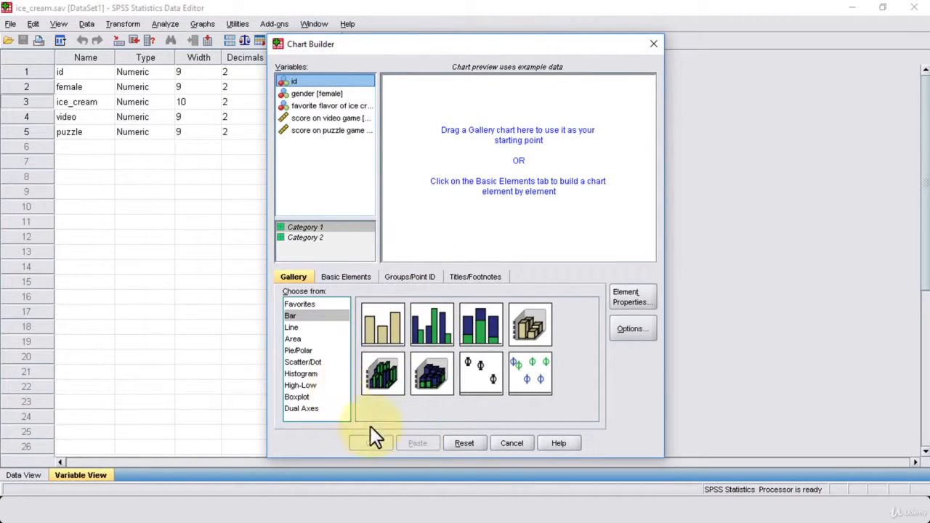
click(463, 443)
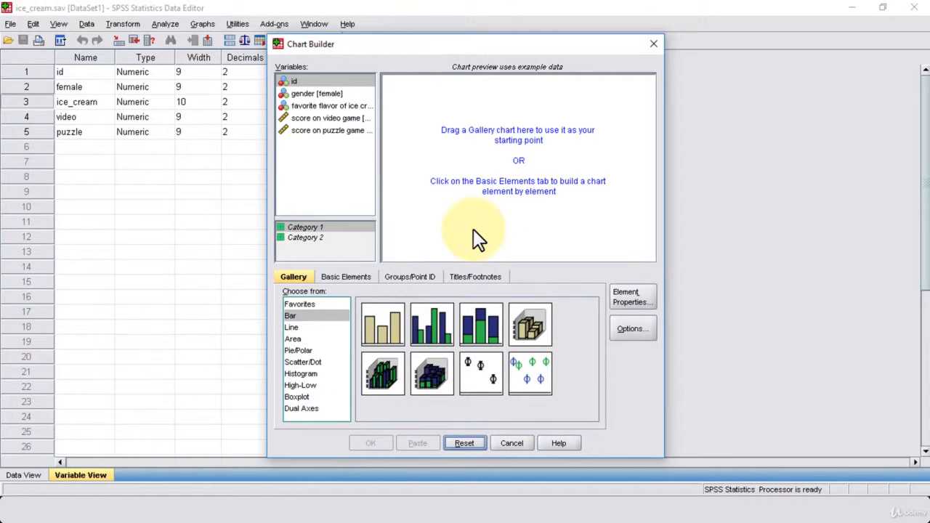
click(313, 408)
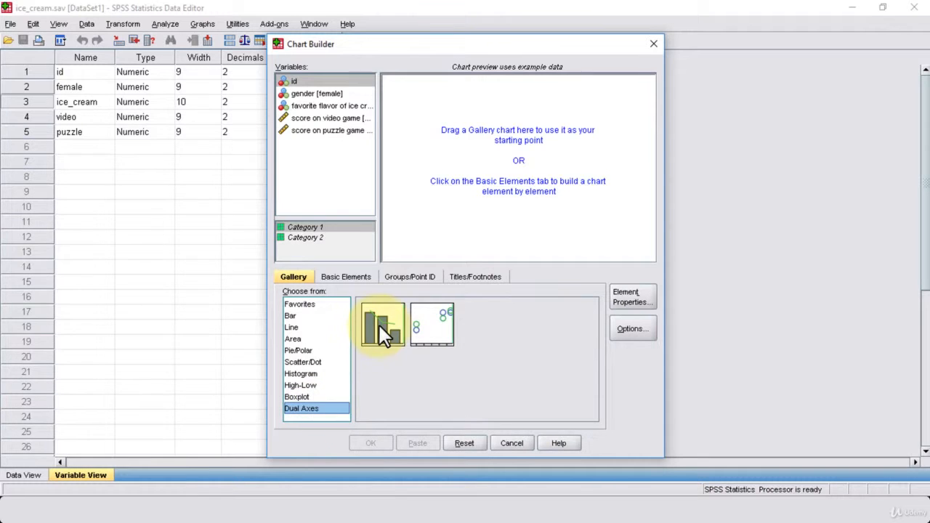
drag(378, 325, 481, 182)
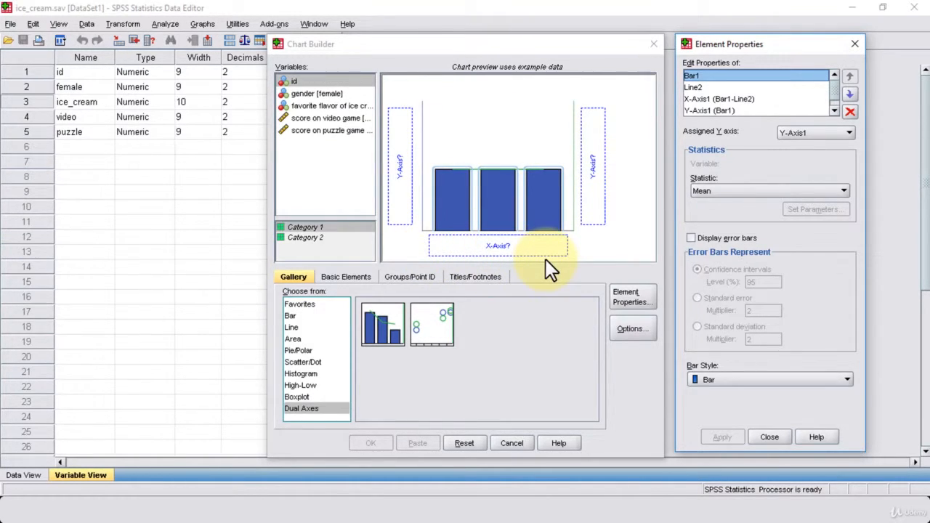
click(854, 43)
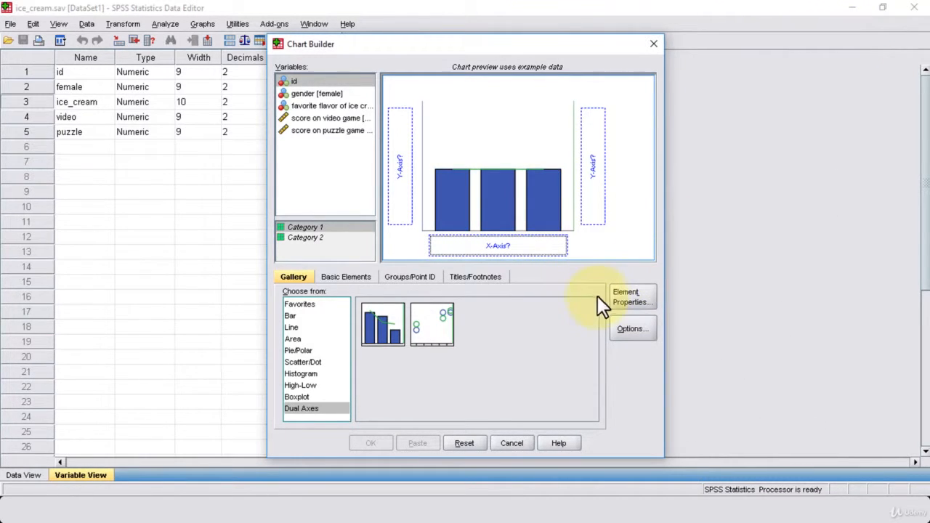
click(637, 296)
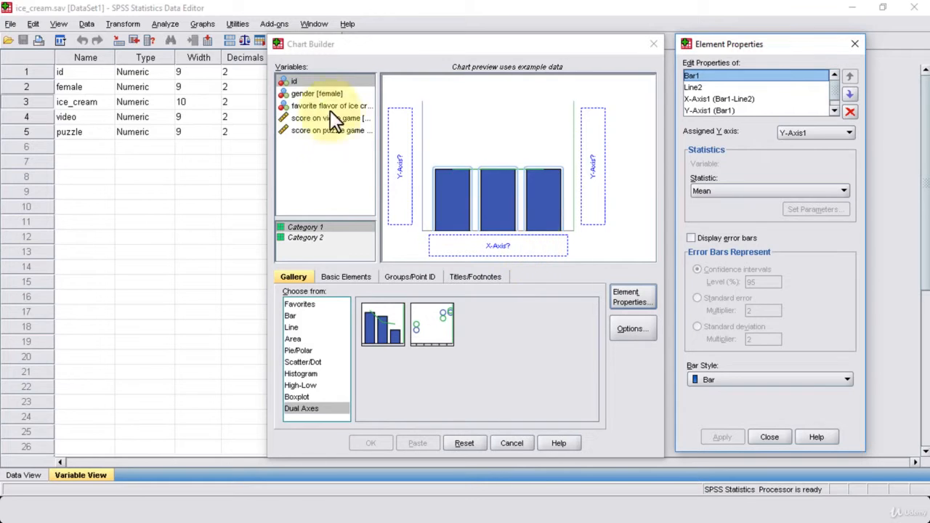
Step: Assign favorite flavor of ice cream to the x-axis and set the Bar1 statistic to Count
click(291, 106)
drag(289, 105, 482, 247)
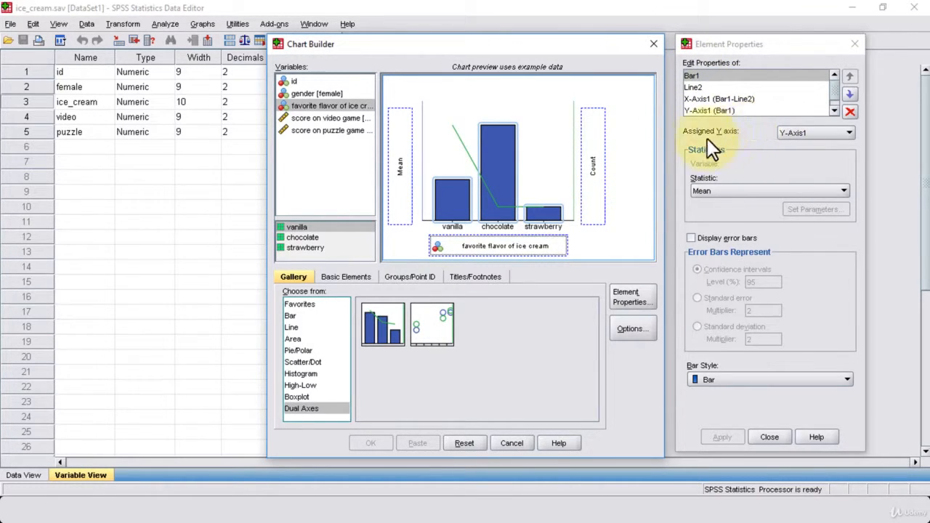
click(713, 190)
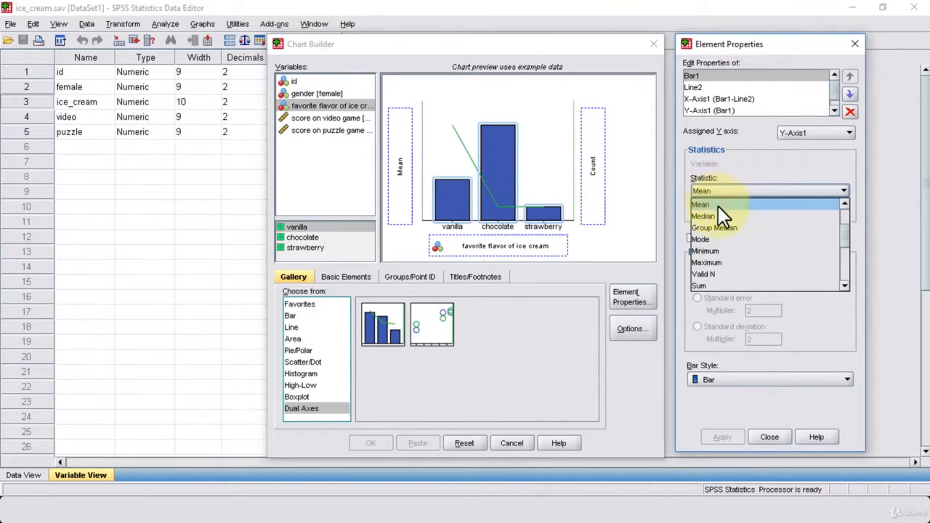
click(719, 205)
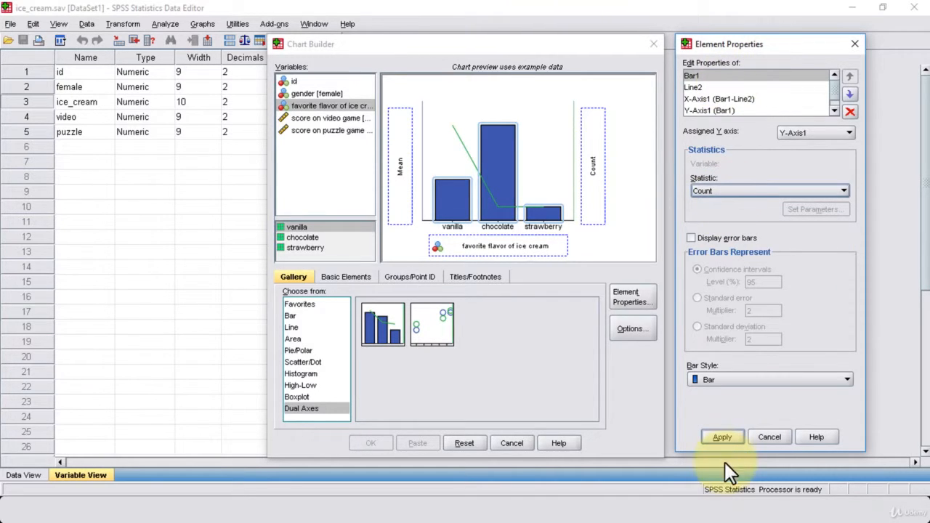
click(724, 436)
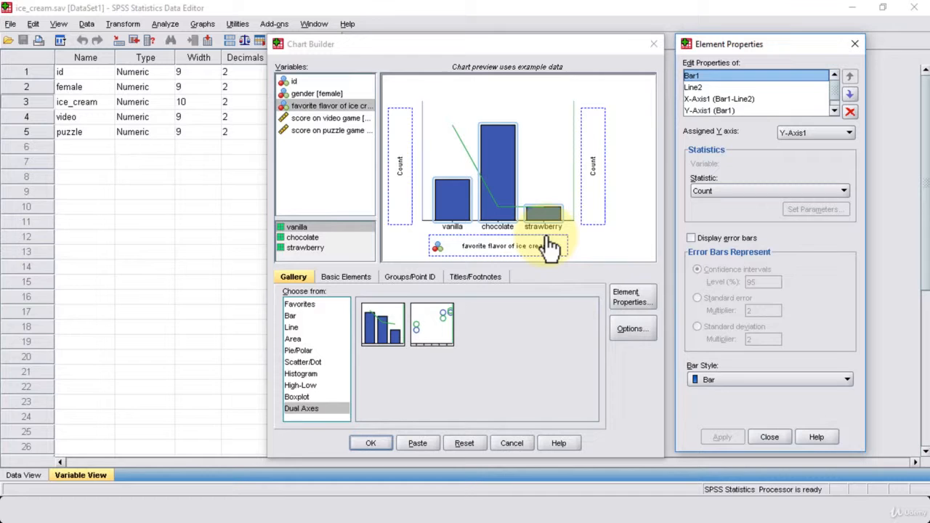
Step: Set the Line2 statistic to Cumulative Percentage, keeping straight interpolation, and apply it
click(705, 86)
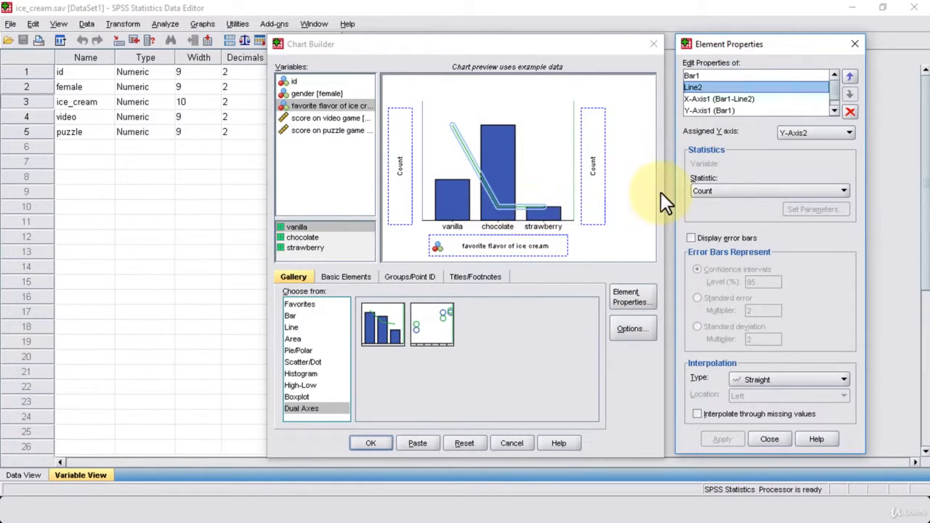
click(707, 192)
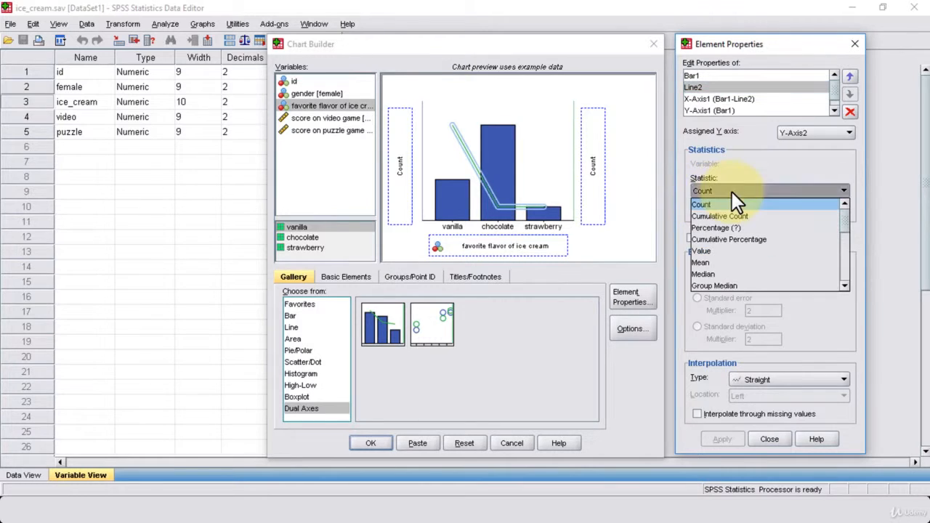
click(736, 239)
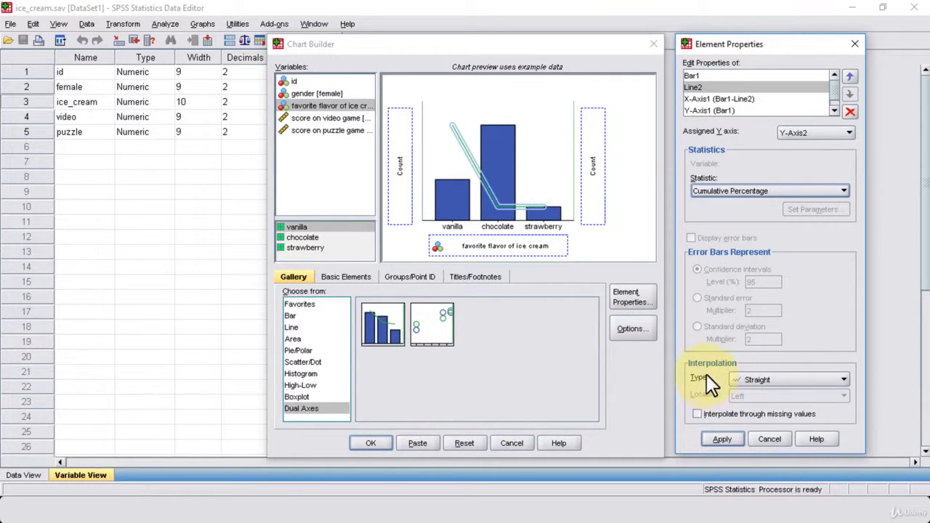
click(789, 380)
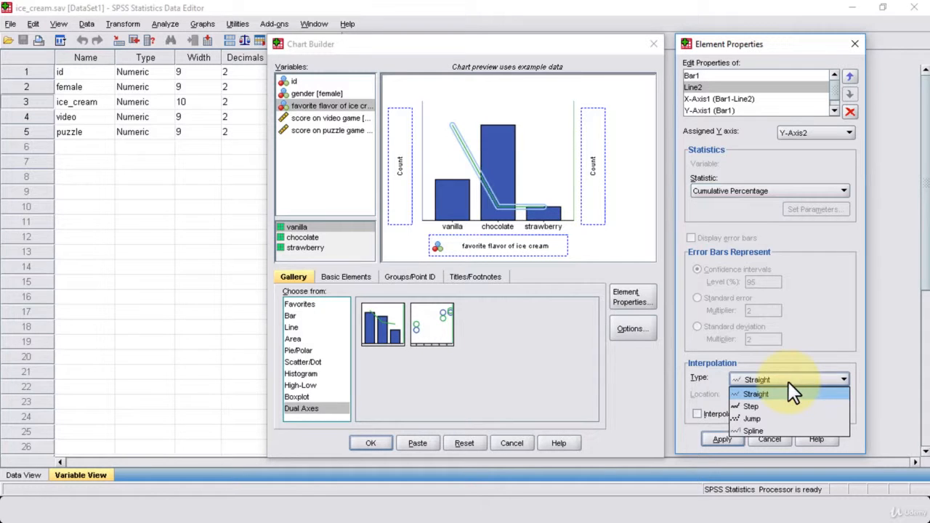
click(788, 381)
click(721, 439)
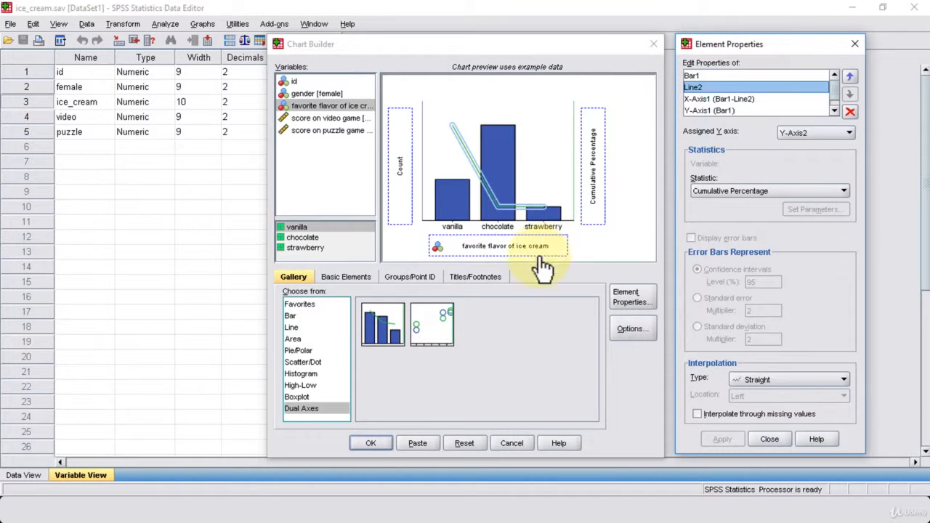
Step: Generate the dual-axes chart and view it in the Output1 document
click(379, 444)
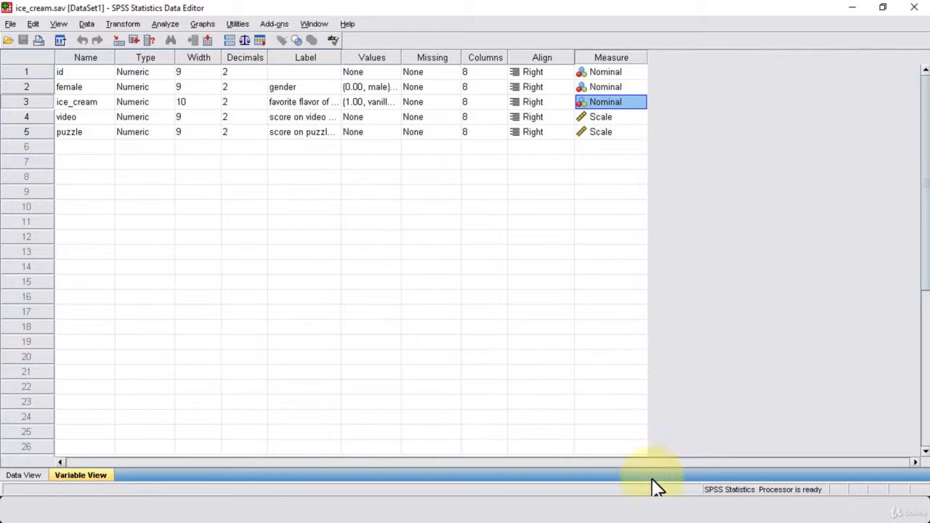
mouse_move(686, 508)
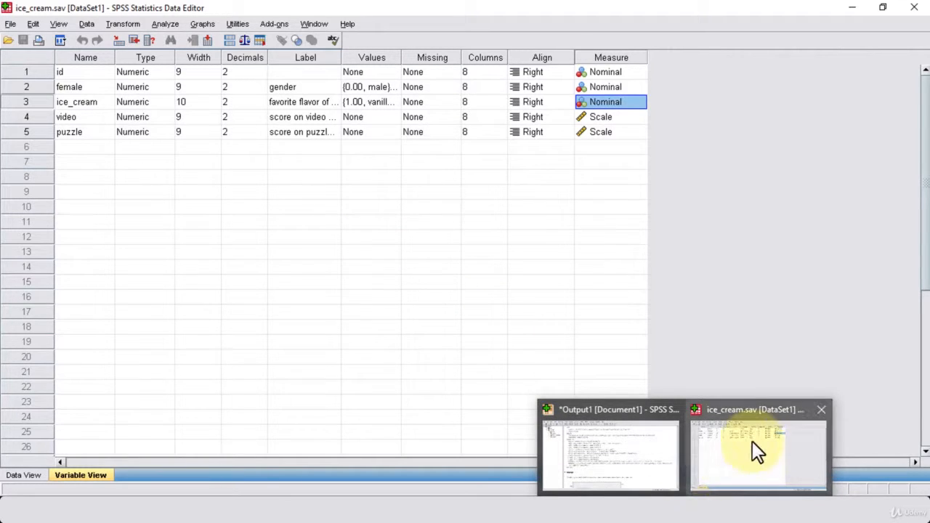
click(752, 441)
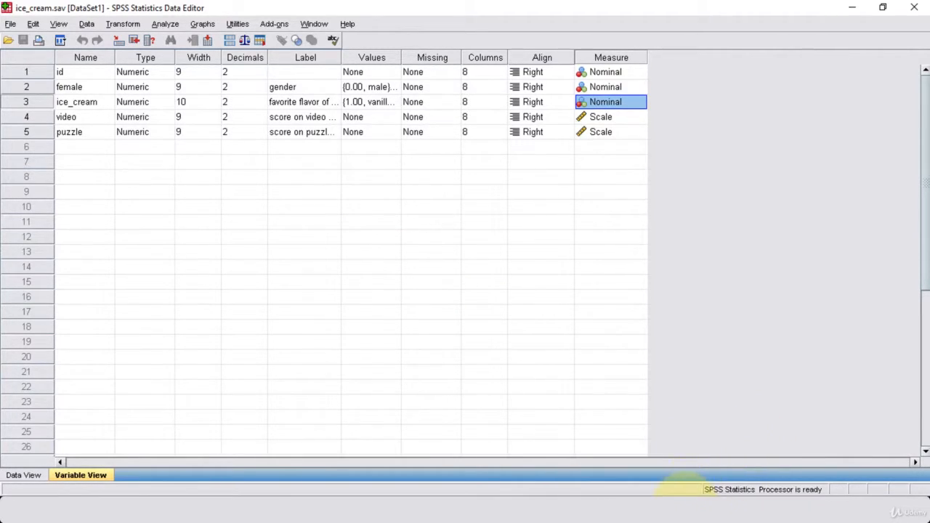
mouse_move(683, 509)
click(648, 451)
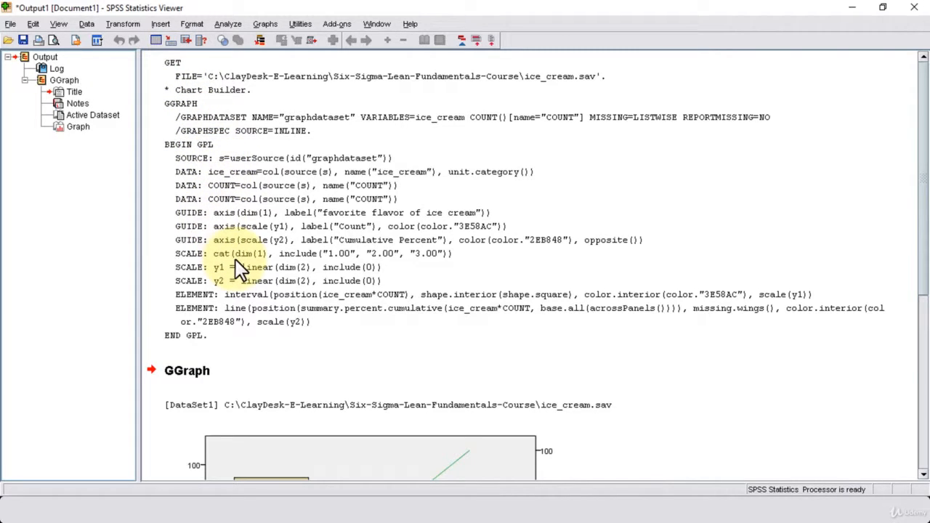
scroll(235, 259, down, 8)
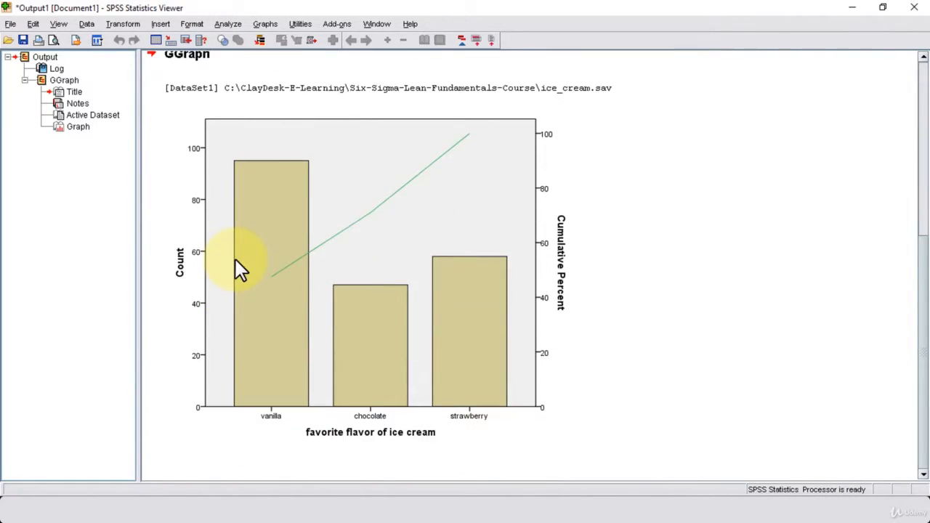
scroll(235, 259, up, 2)
scroll(235, 260, down, 2)
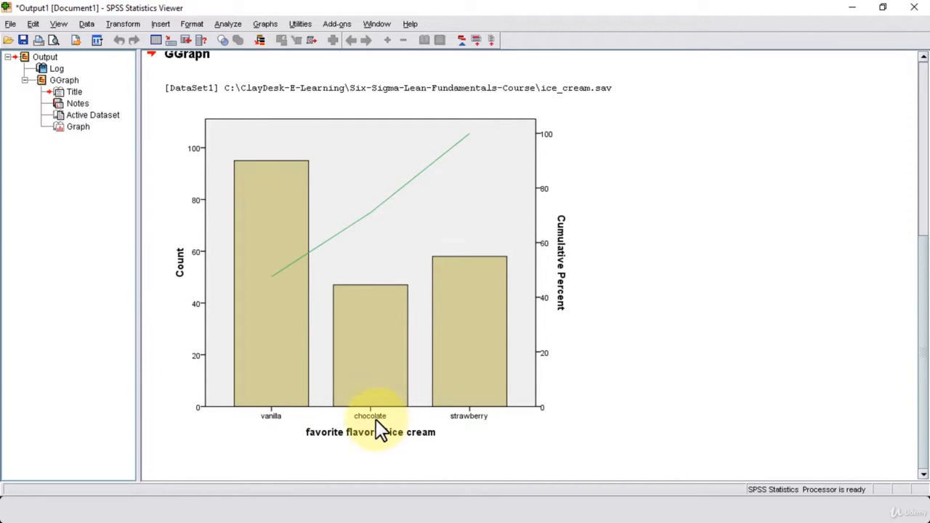
Step: Open the ice cream flavor chart for editing and set the Count axis's major increment to 2
double_click(197, 306)
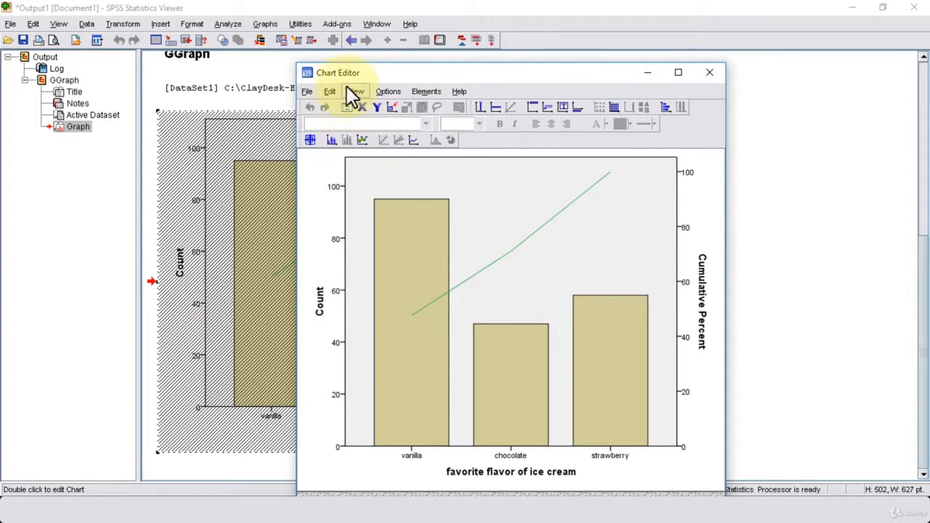
double_click(337, 289)
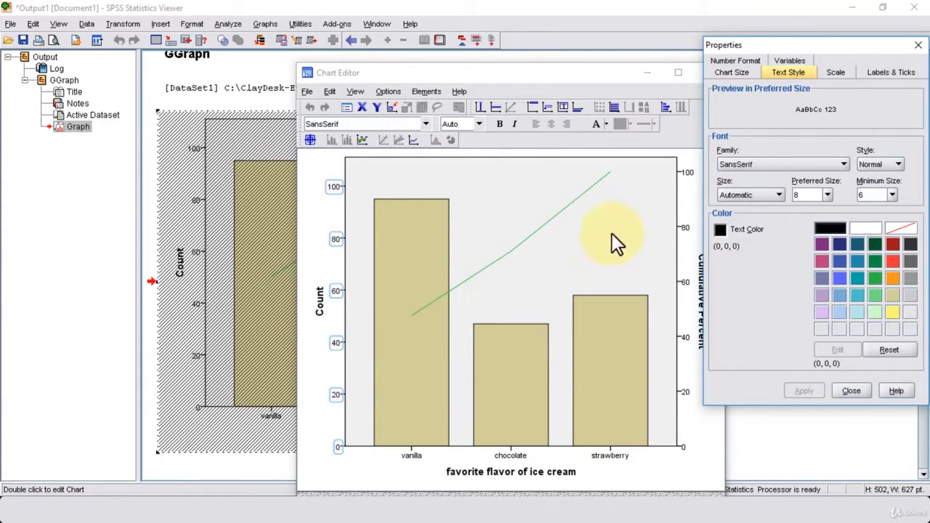
drag(768, 44, 757, 48)
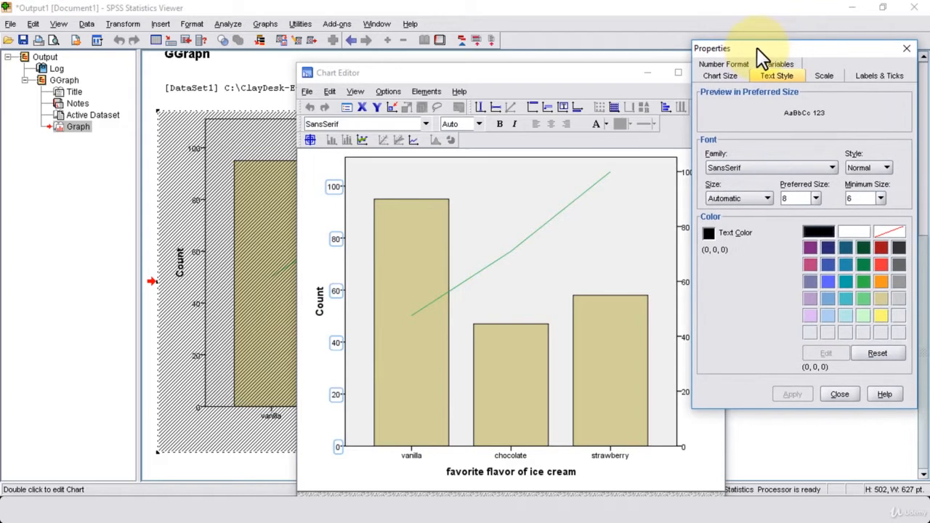
click(822, 73)
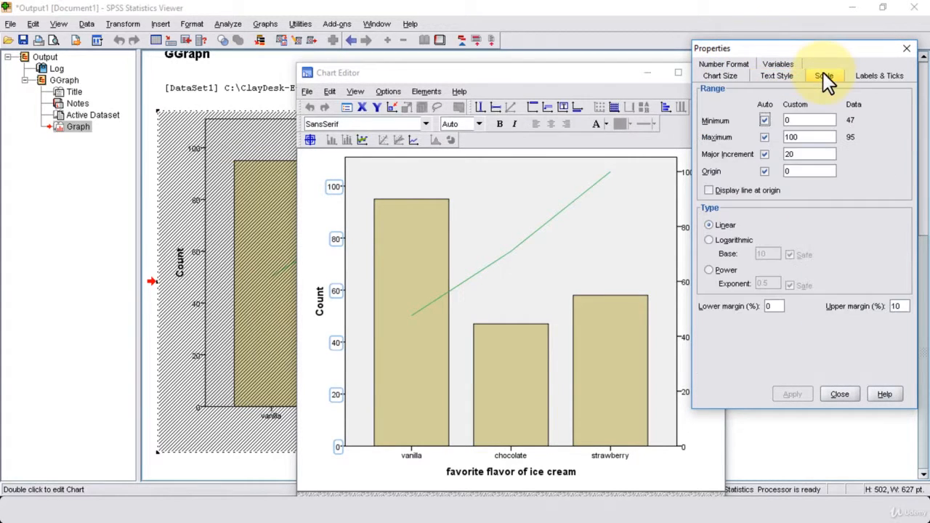
double_click(787, 154)
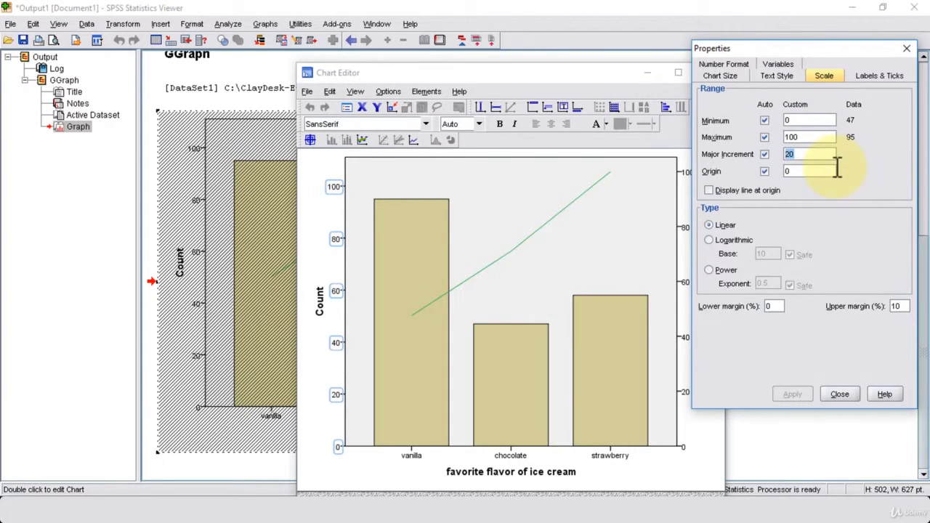
text(2)
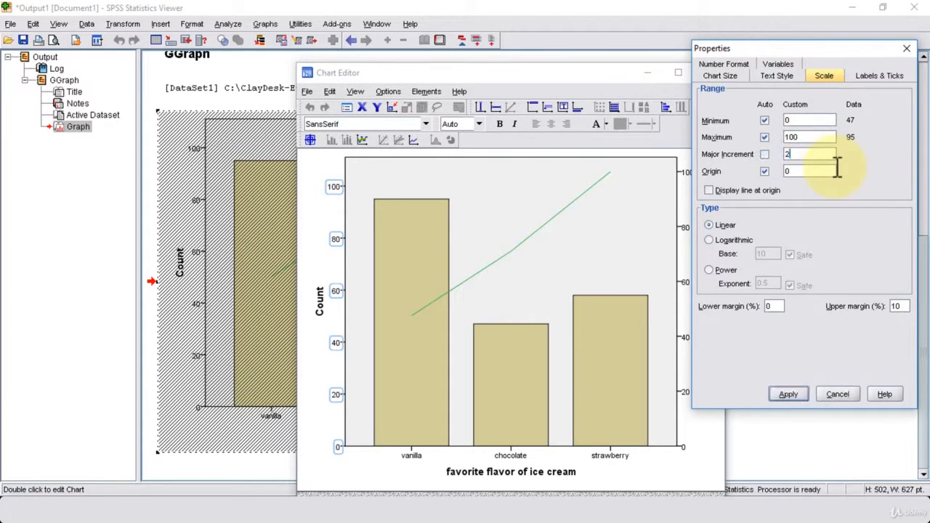
Step: Set the Count axis's maximum to 100 and apply the scale changes
click(762, 137)
text(22)
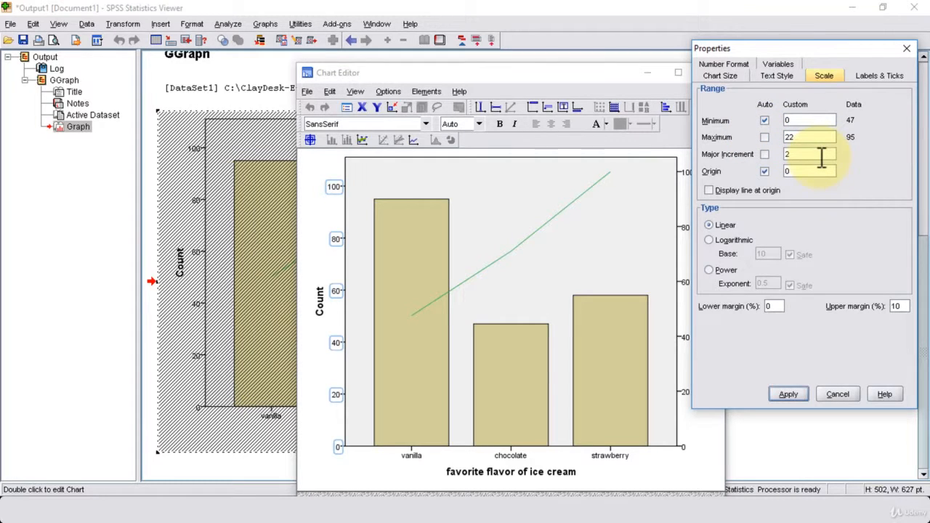
double_click(817, 138)
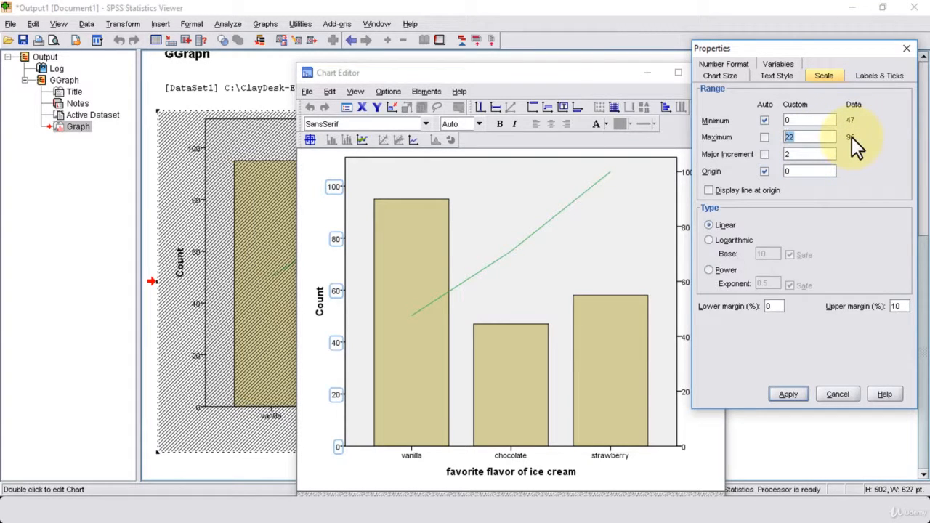
click(787, 138)
double_click(786, 138)
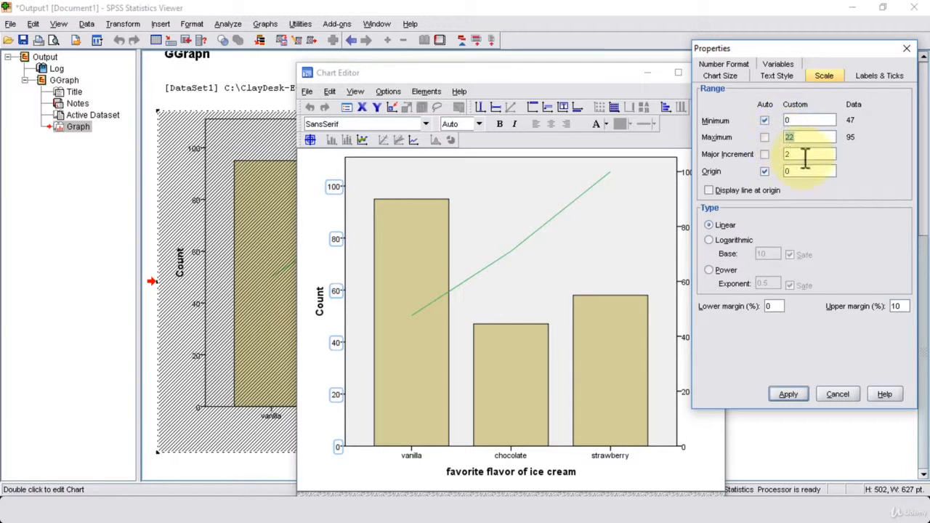
text(100)
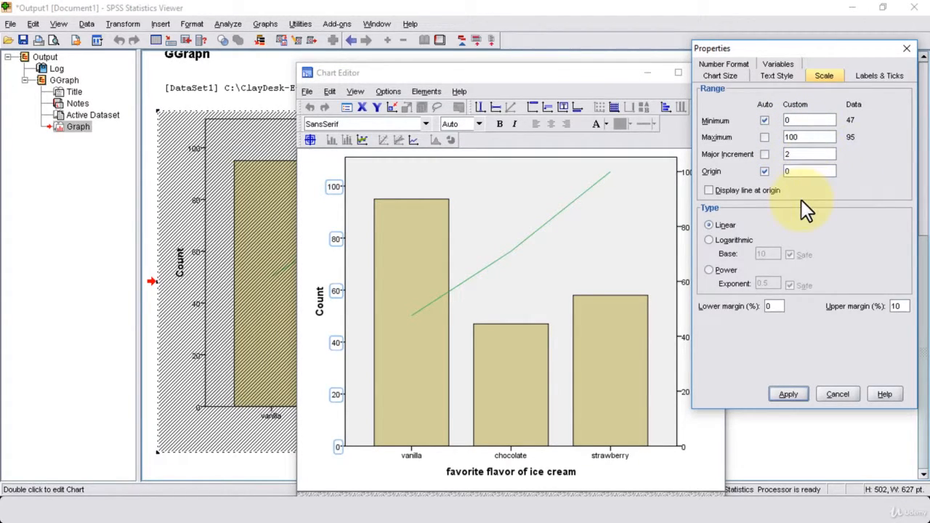
click(790, 394)
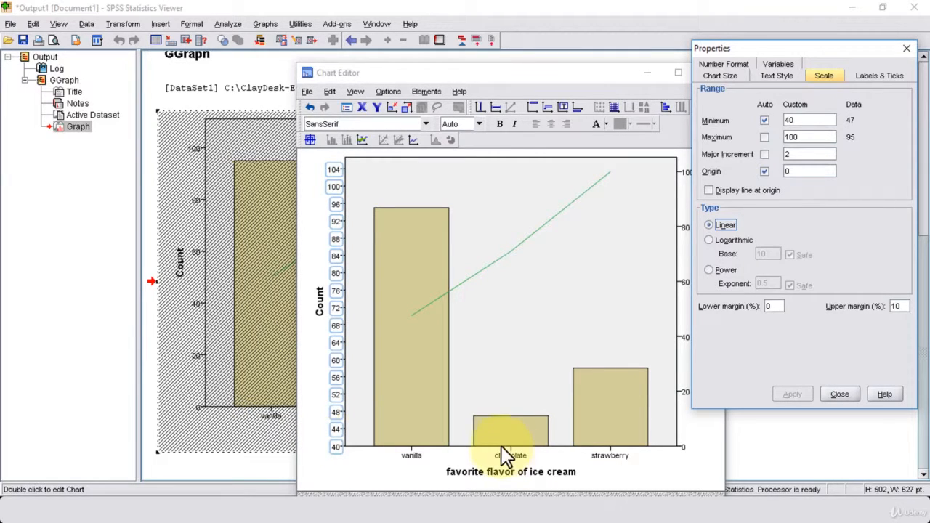
Step: Sort the favorite flavor bar categories by value in descending order, apply it and close the properties
click(427, 412)
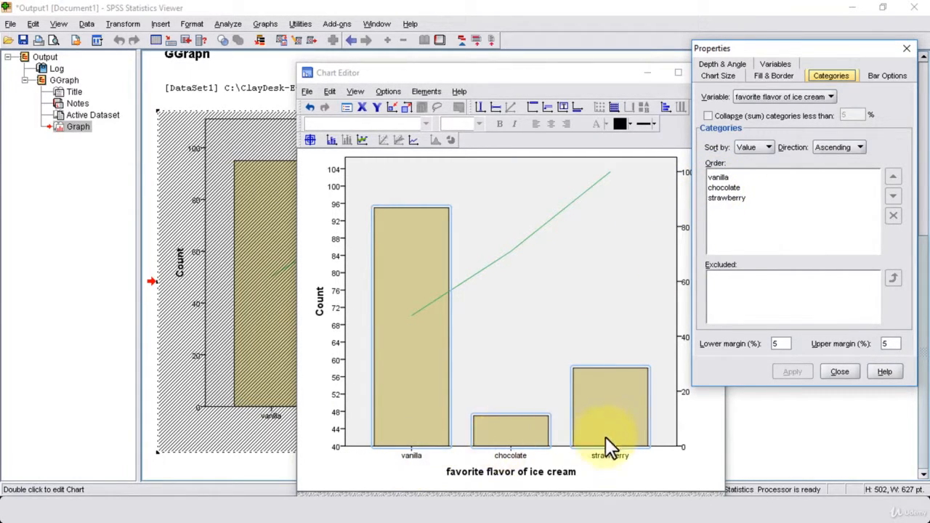
click(836, 148)
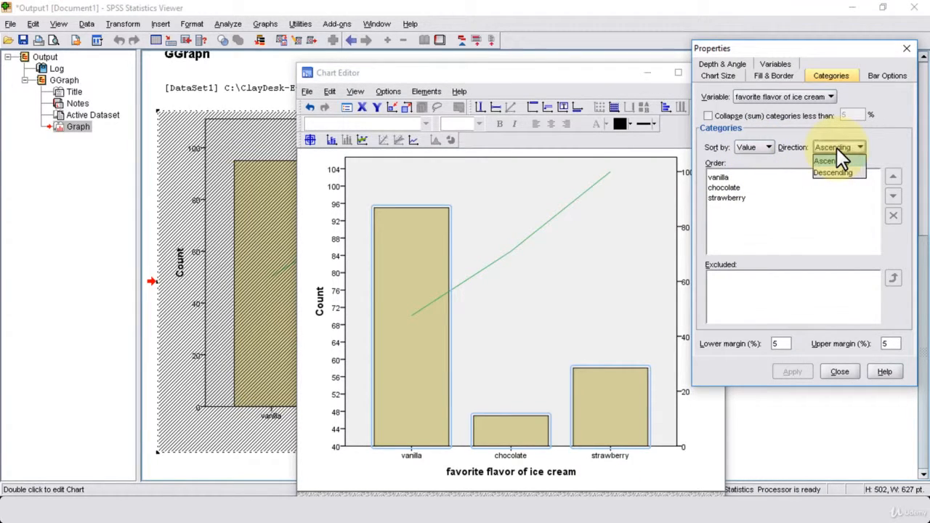
click(841, 173)
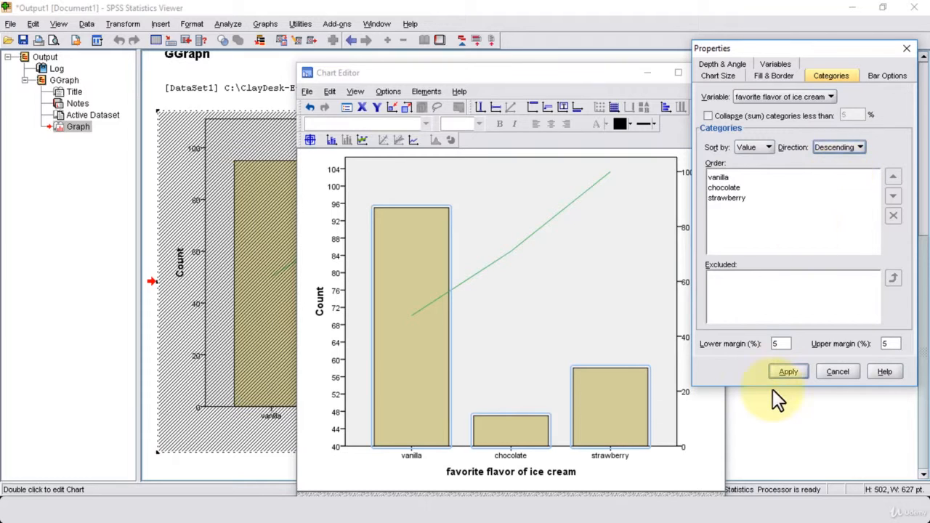
click(788, 372)
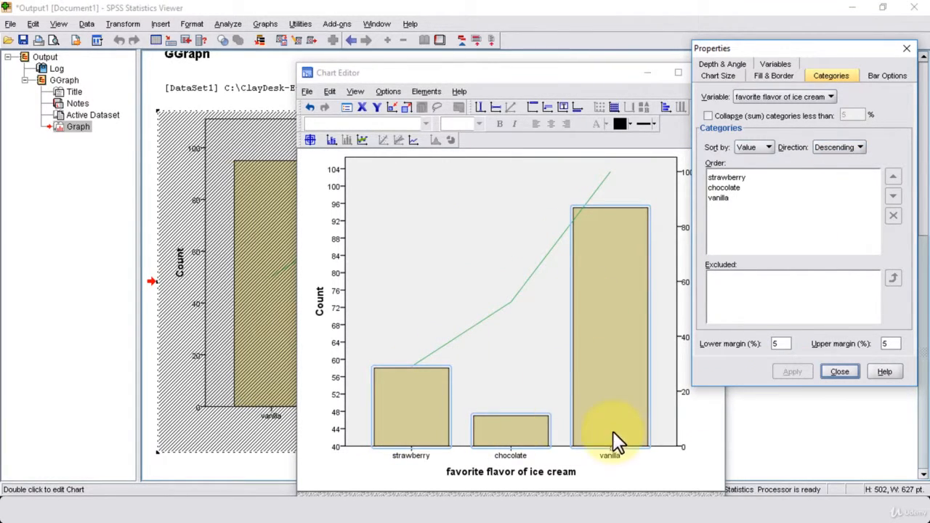
click(843, 372)
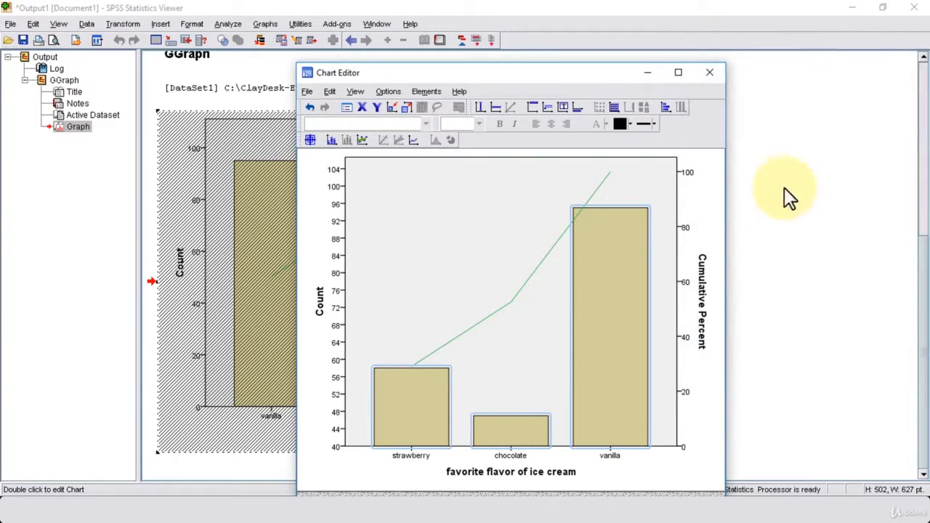
Step: View the edited chart in a maximized editor window and return to the ice_cream.sav Data Editor
click(677, 72)
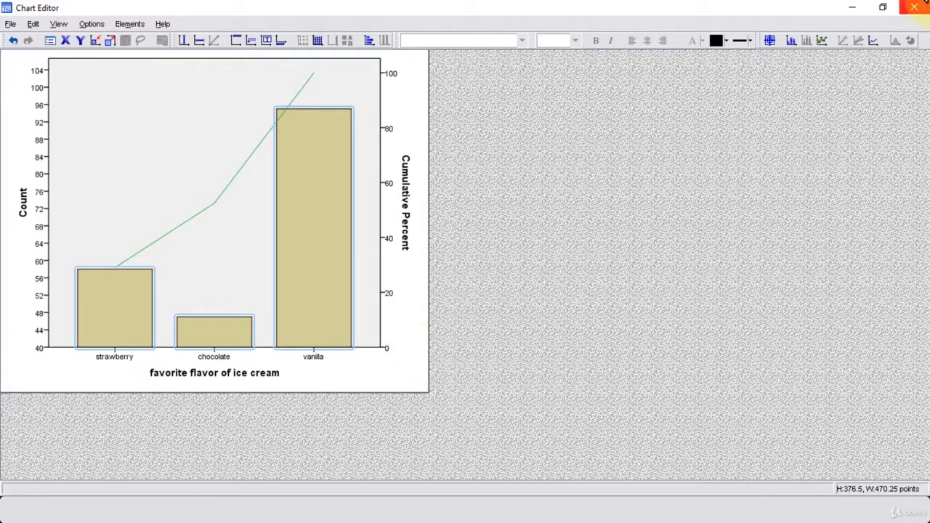
click(848, 9)
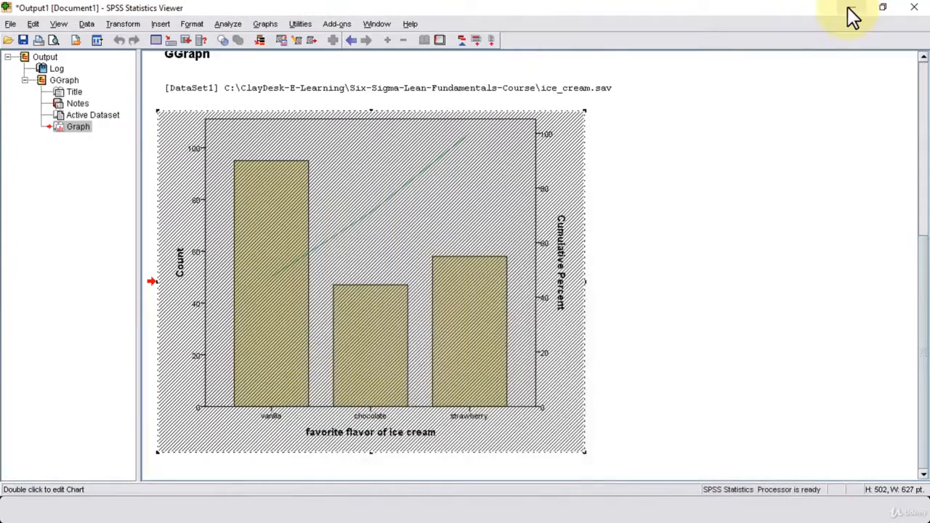
click(851, 9)
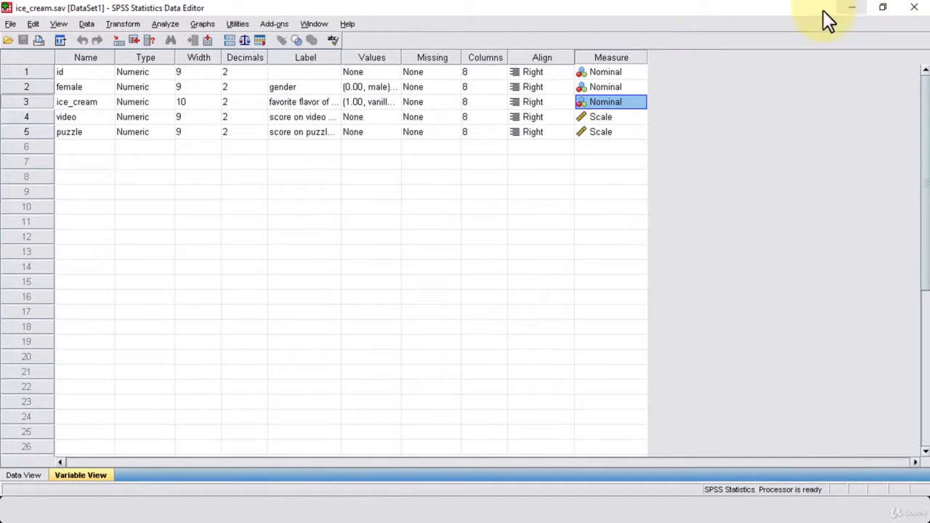
click(237, 28)
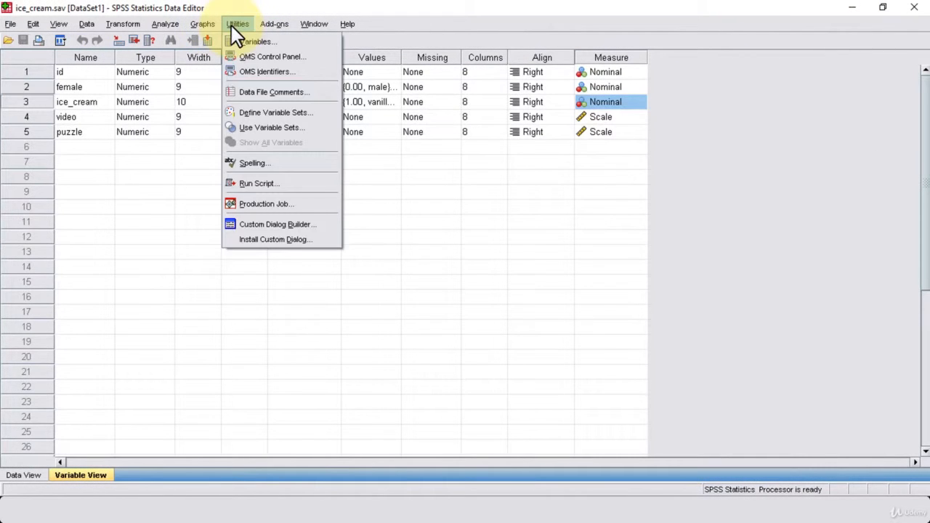
mouse_move(176, 25)
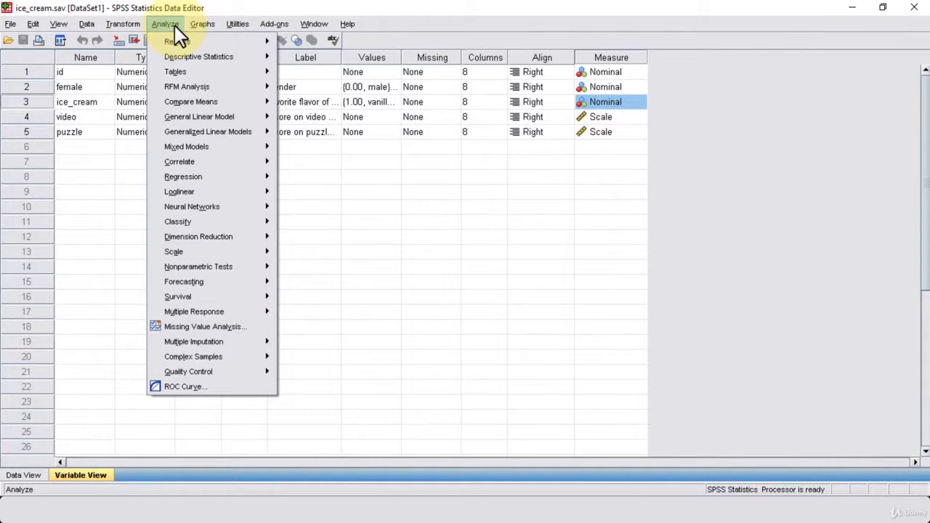
mouse_move(204, 174)
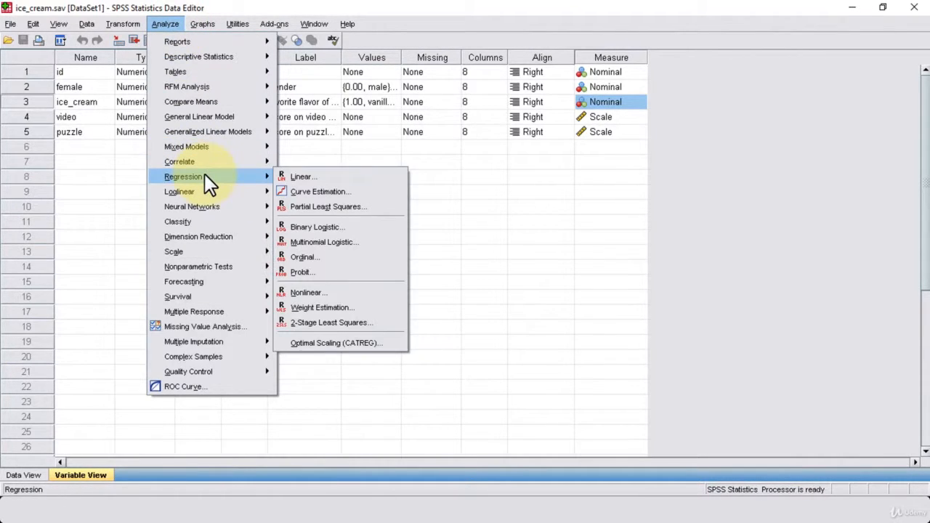
mouse_move(215, 206)
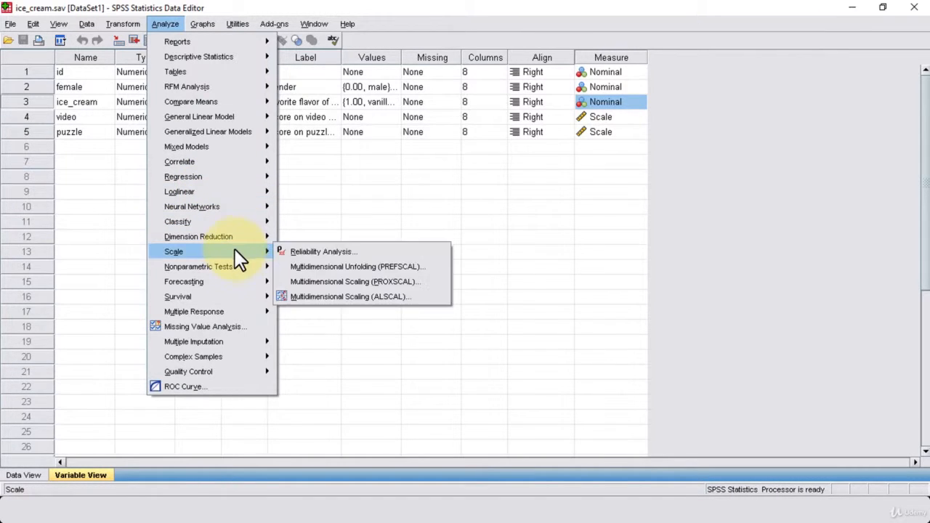
mouse_move(239, 266)
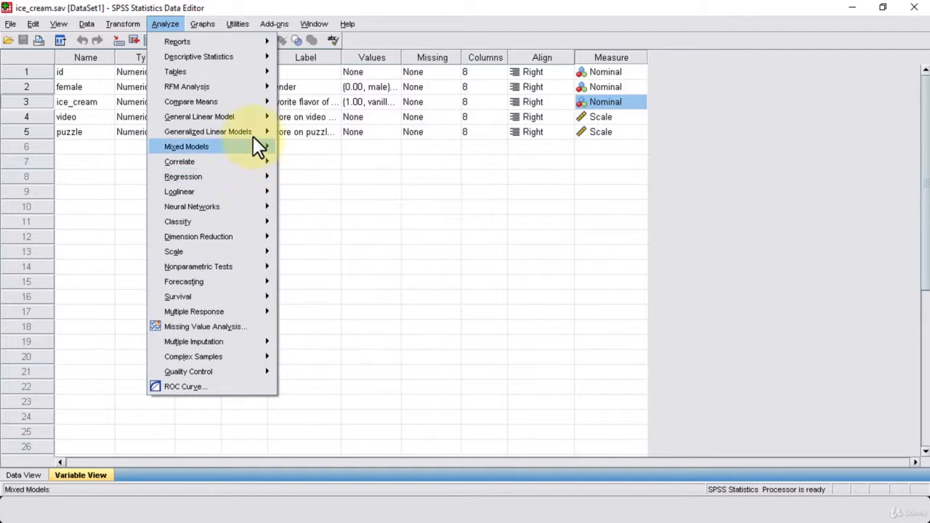
mouse_move(253, 123)
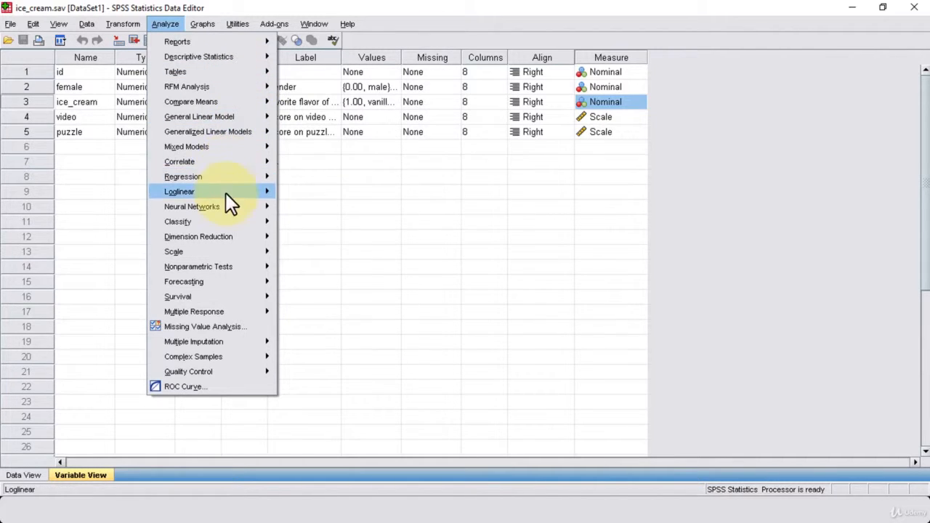
mouse_move(217, 163)
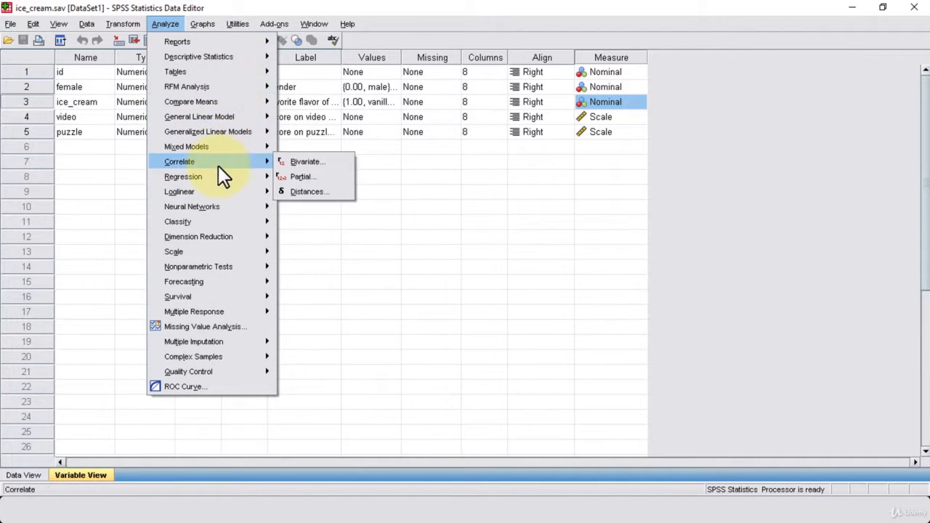
click(390, 151)
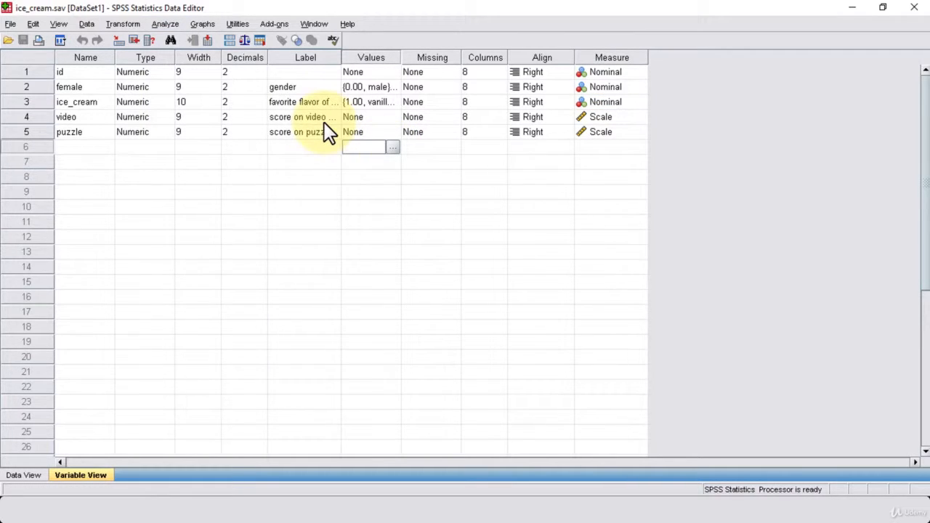